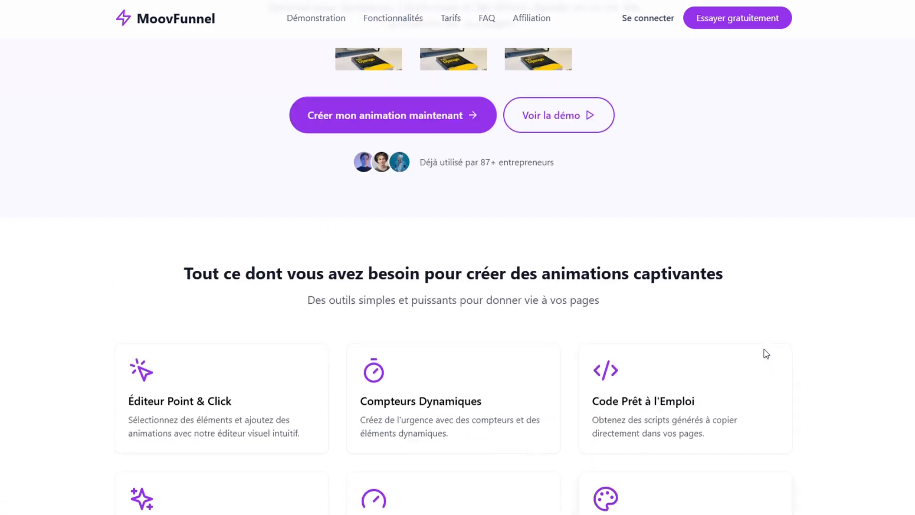
# Start the free trial from the MoovFunnel home page and view the animation creator.
pyautogui.scroll(2, 766, 354)
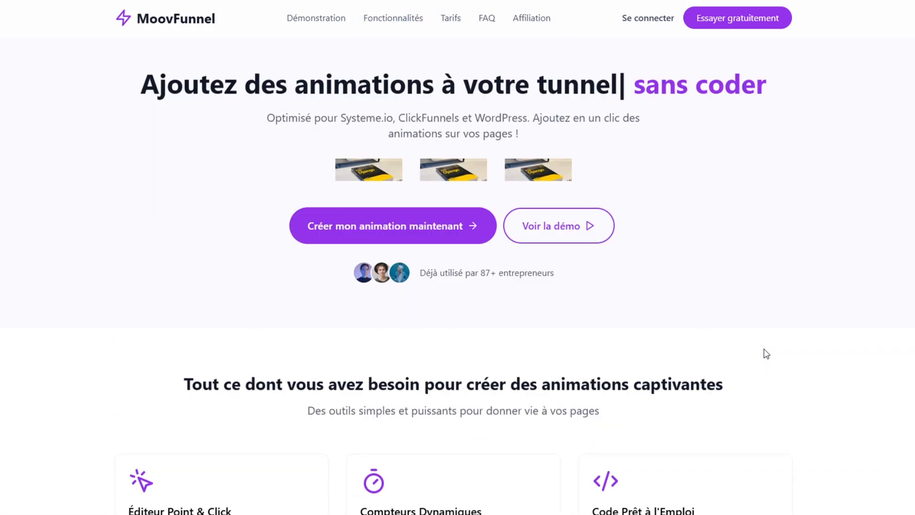
pyautogui.click(716, 21)
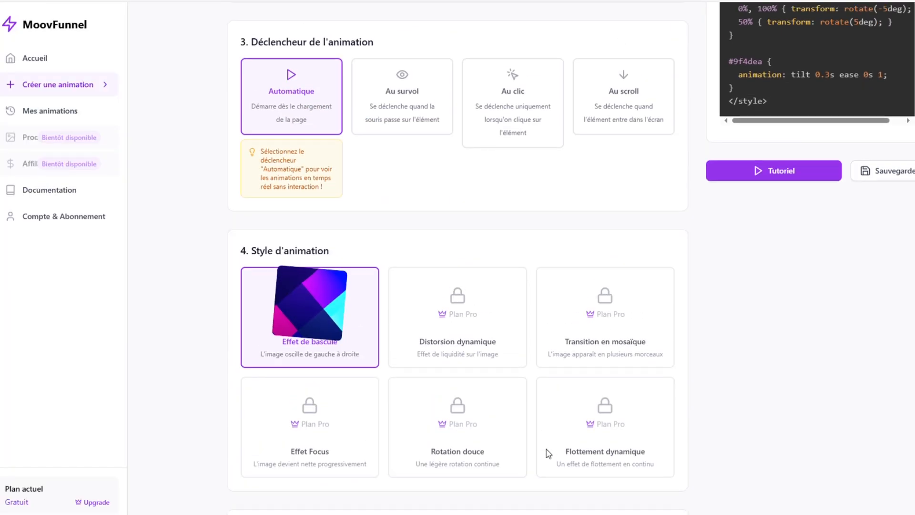
pyautogui.scroll(6, 547, 429)
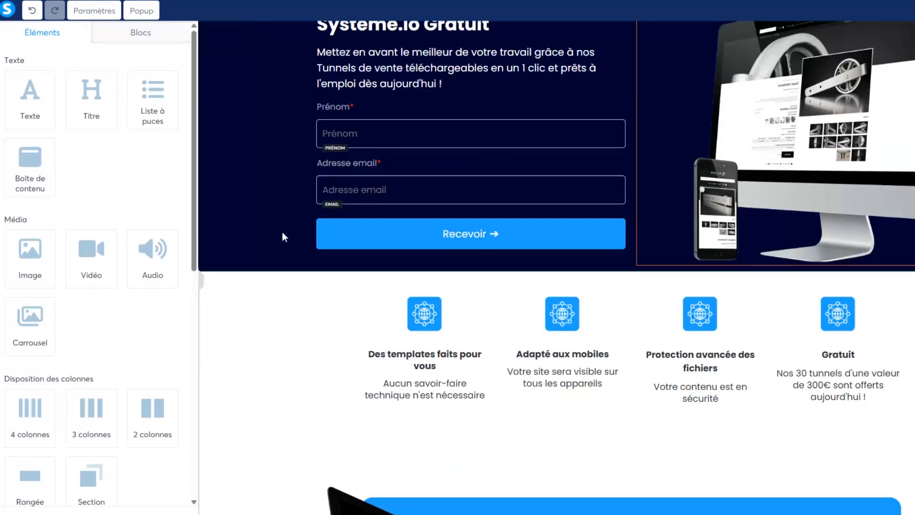
# Find the ID of the Recevoir button in the Systeme.io editor and enter button-45adb1da as the element ID in MoovFunnel.
pyautogui.scroll(1, 282, 232)
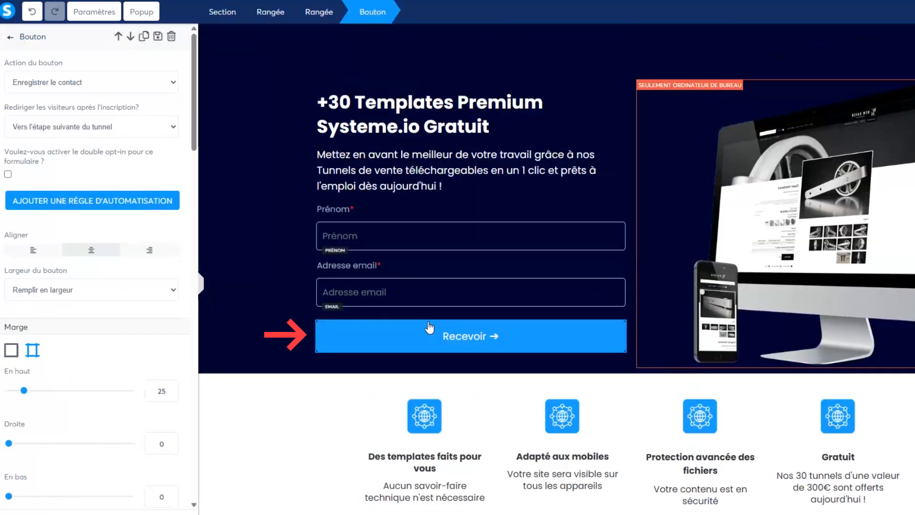
pyautogui.scroll(-10, 173, 250)
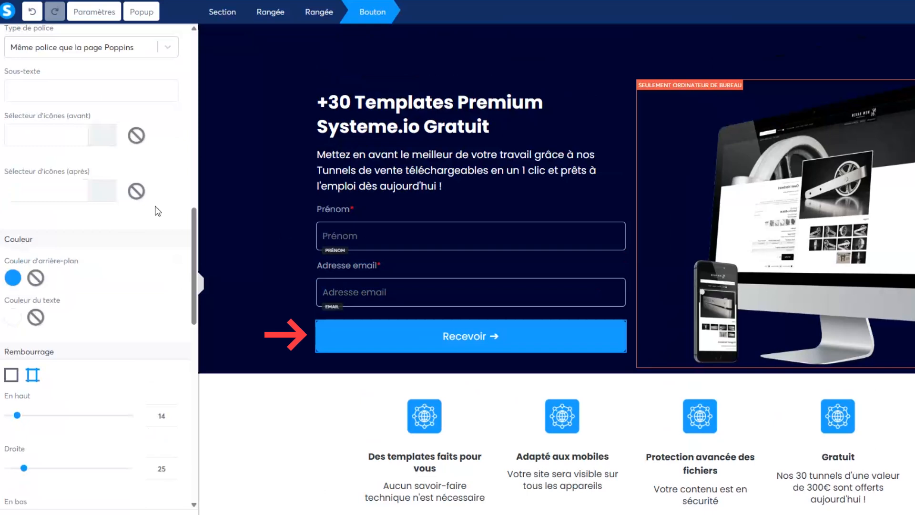
pyautogui.scroll(-5, 173, 250)
pyautogui.scroll(-5, 135, 444)
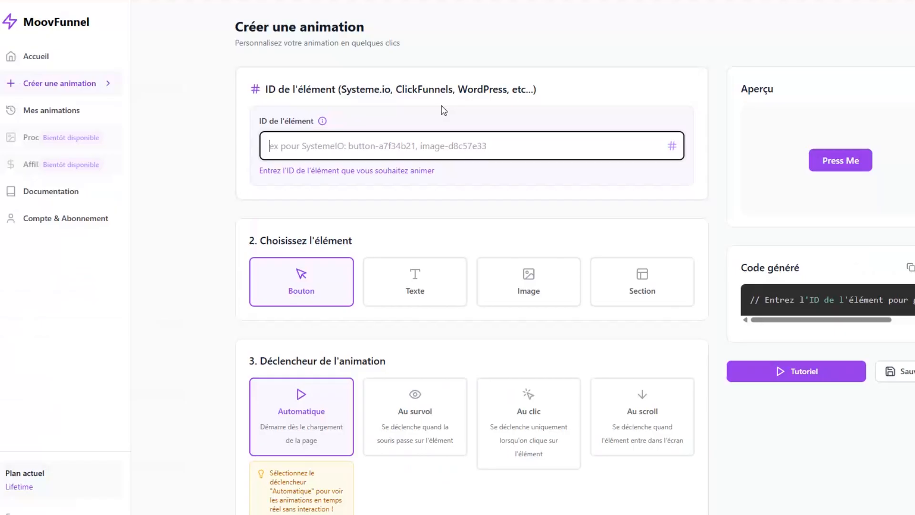
pyautogui.rightClick(330, 149)
pyautogui.click(378, 261)
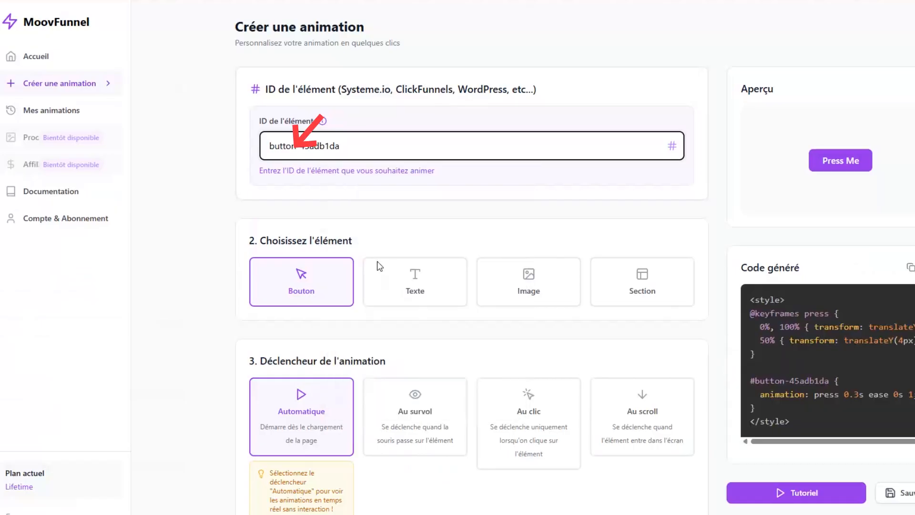
# Set the animation trigger for button-45adb1da to Au survol and examine the available button animation styles.
pyautogui.scroll(-3, 380, 266)
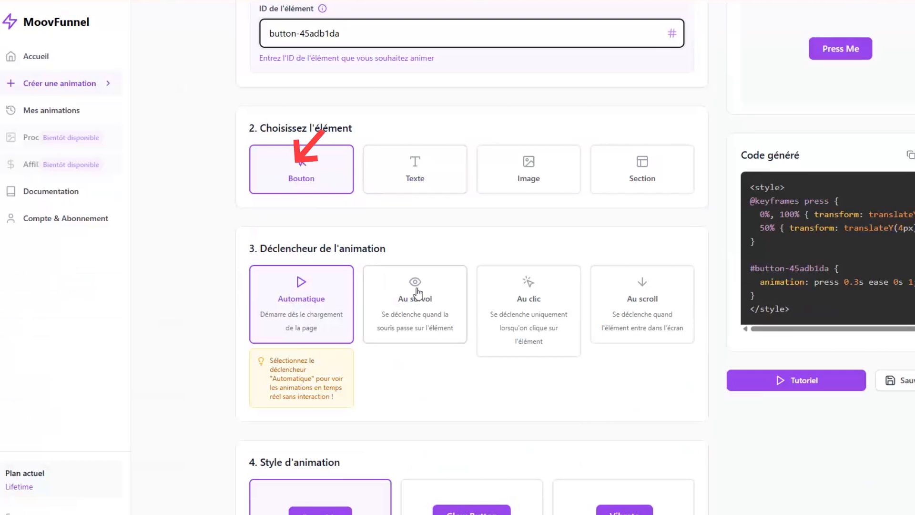
pyautogui.click(447, 298)
pyautogui.scroll(-1, 477, 250)
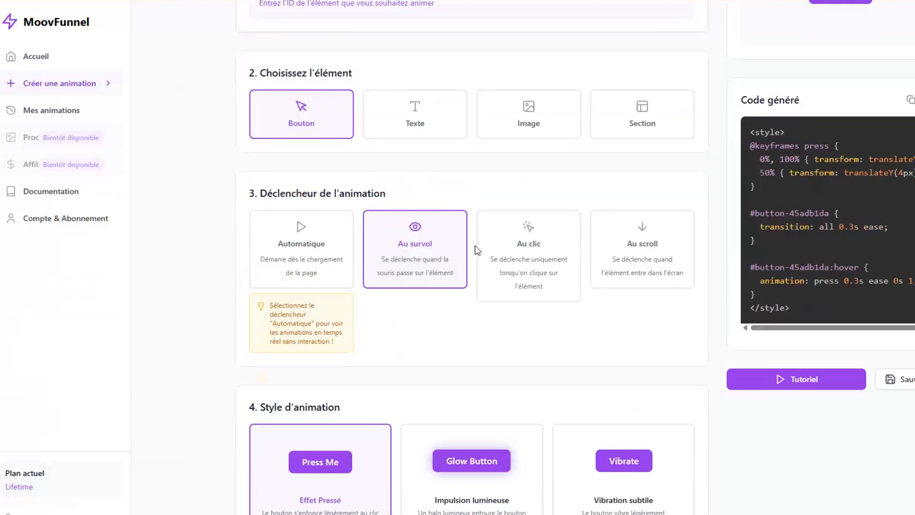
pyautogui.scroll(-1, 477, 250)
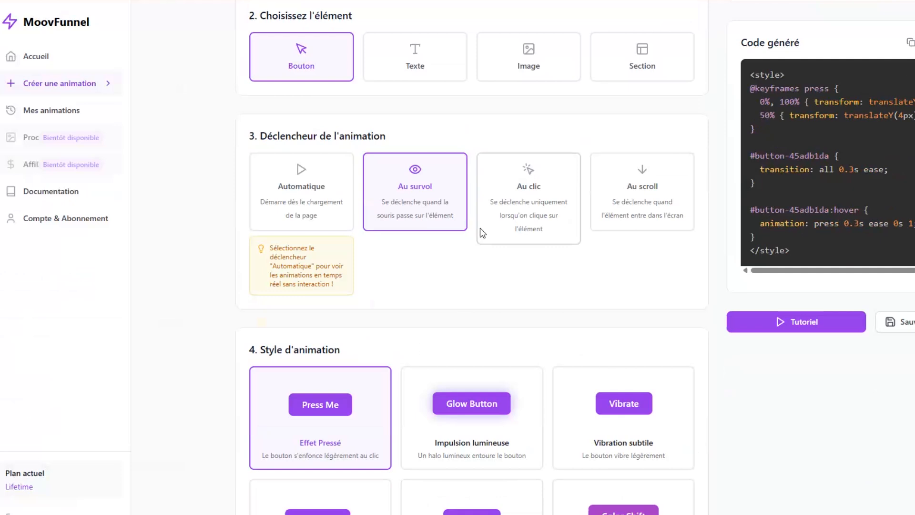
pyautogui.scroll(-2, 508, 205)
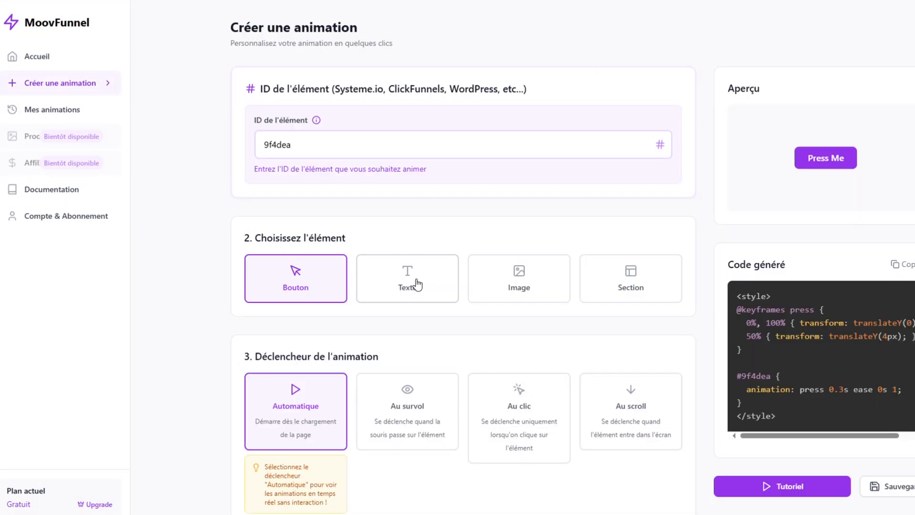
# Switch the element type for ID 9f4dea through Texte and Image to Section to compare their previews.
pyautogui.click(418, 285)
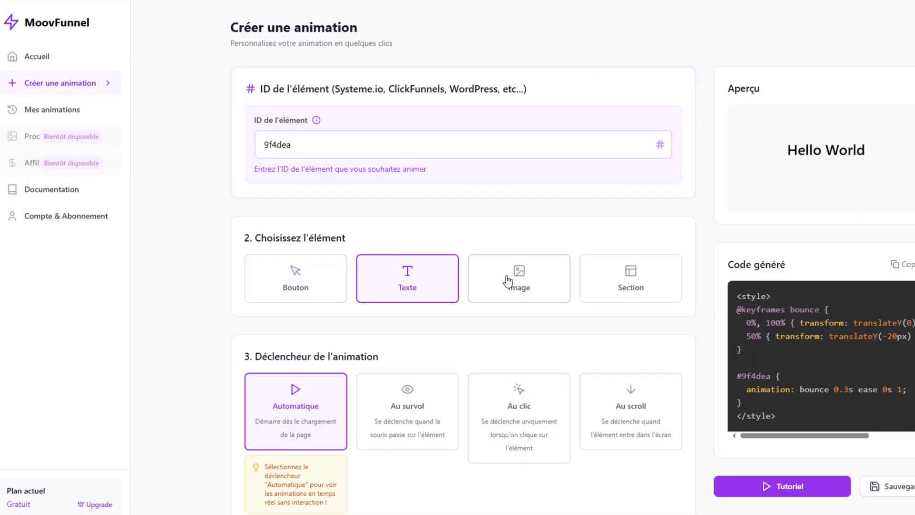
pyautogui.click(534, 283)
pyautogui.click(608, 279)
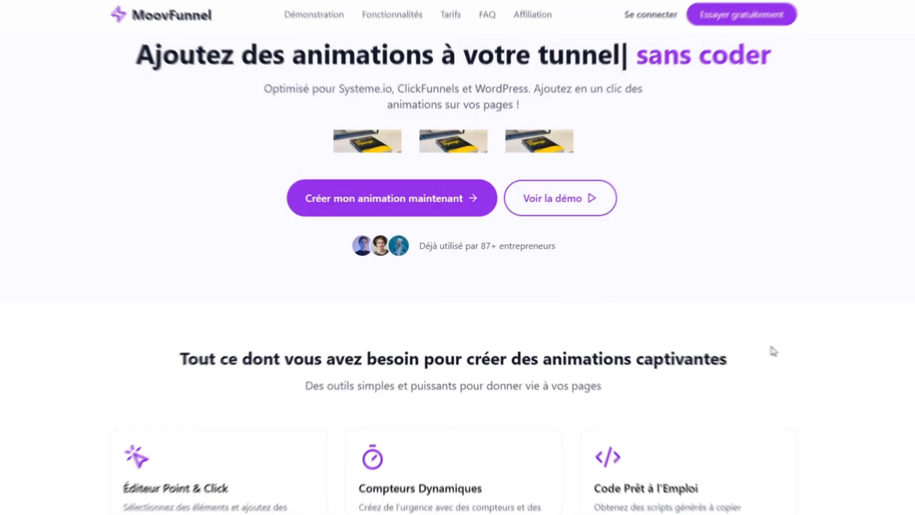
# Browse the MoovFunnel home page and preview the Texte and Image element types in the animation creator.
pyautogui.scroll(-15, 768, 350)
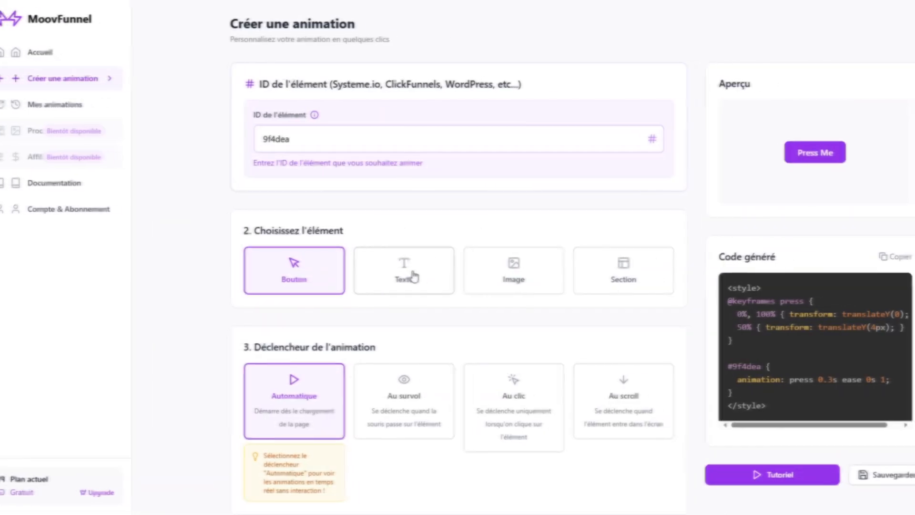
pyautogui.click(402, 270)
pyautogui.click(532, 274)
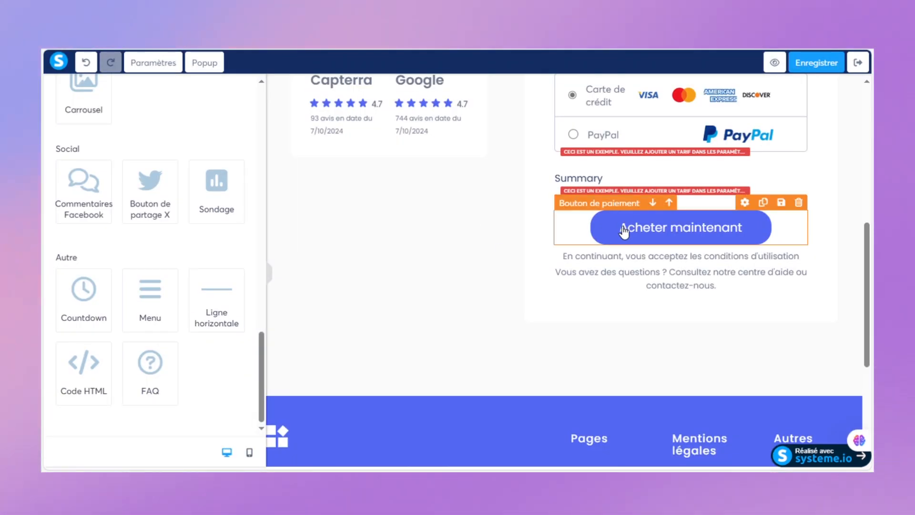
# Find the ID of the Acheter maintenant payment button in Systeme.io and enter payment-button-7e78910c as the element ID in MoovFunnel.
pyautogui.click(622, 230)
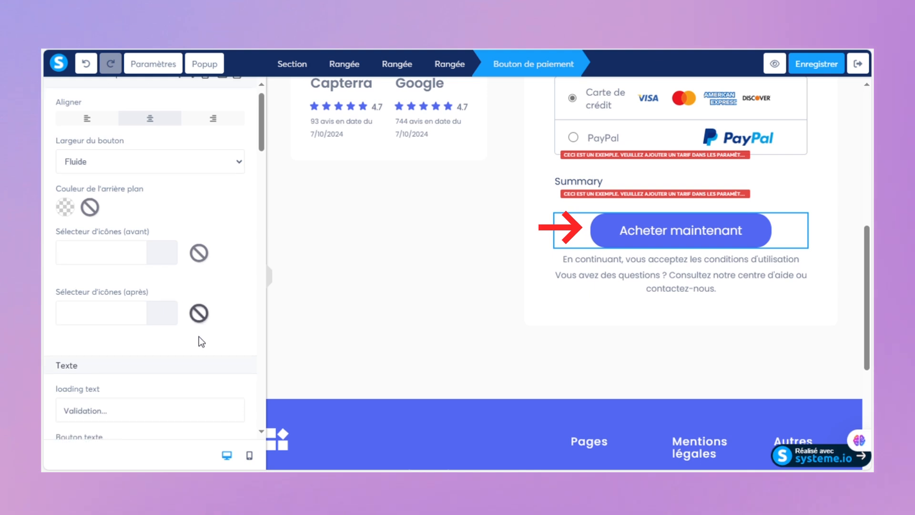
pyautogui.scroll(-15, 200, 342)
pyautogui.scroll(-4, 200, 342)
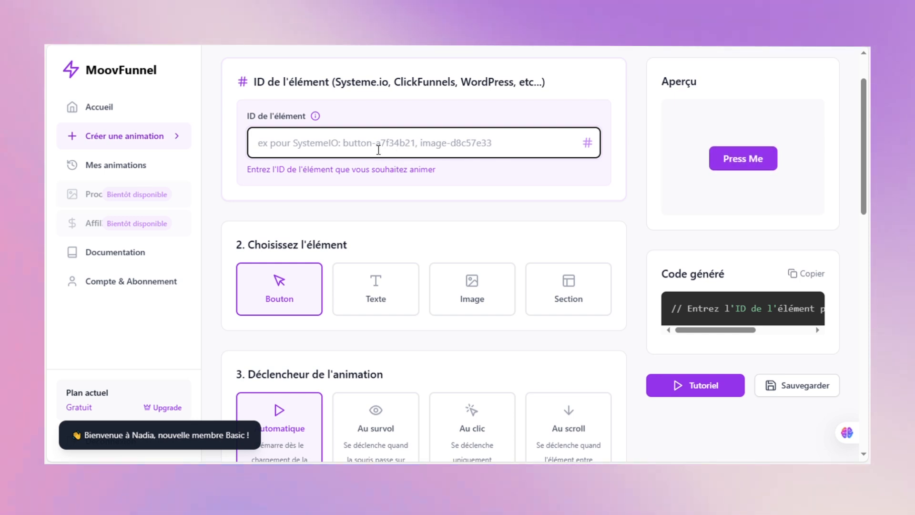
pyautogui.write('payment-button-7e78910c')
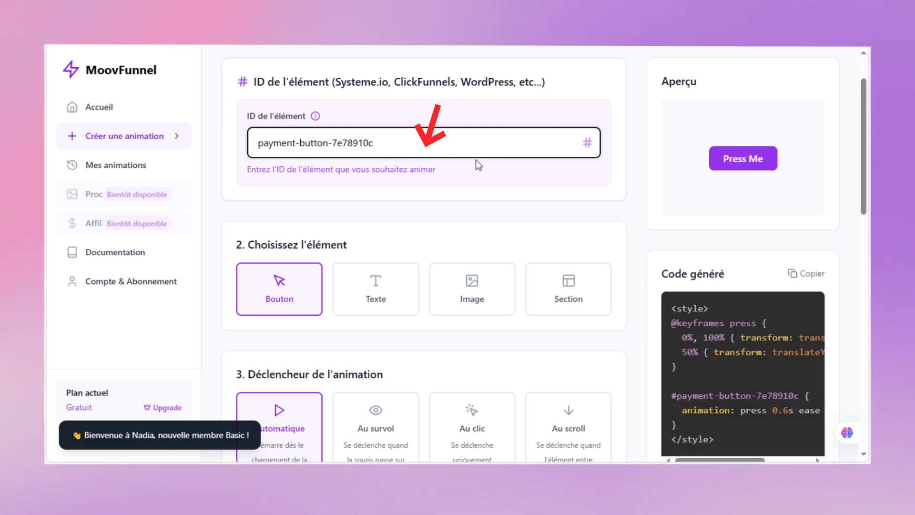
# Choose Bouton as the element type, check the animation preview, and copy the generated code.
pyautogui.click(296, 288)
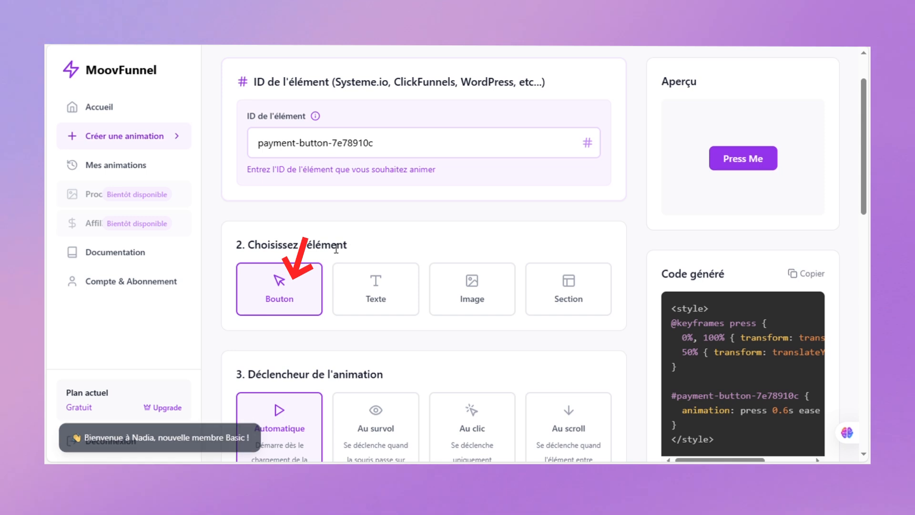
pyautogui.scroll(-2, 440, 270)
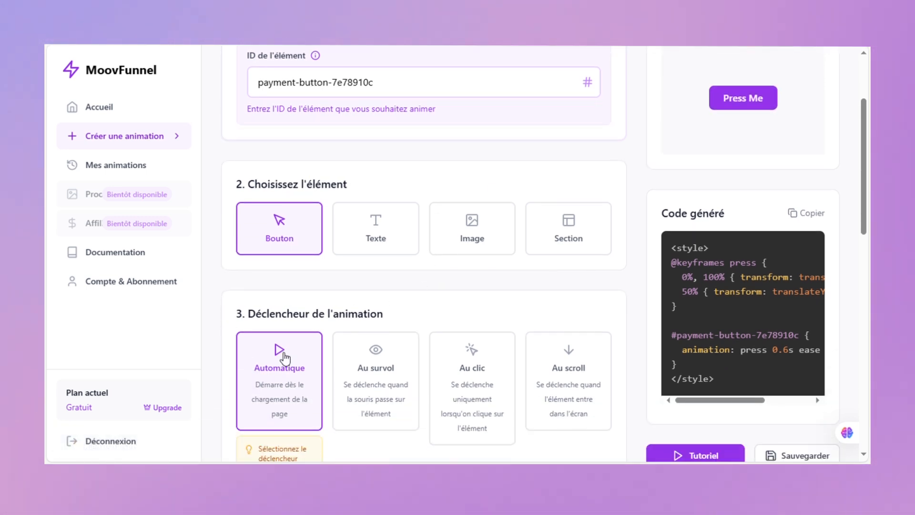
pyautogui.scroll(2, 539, 181)
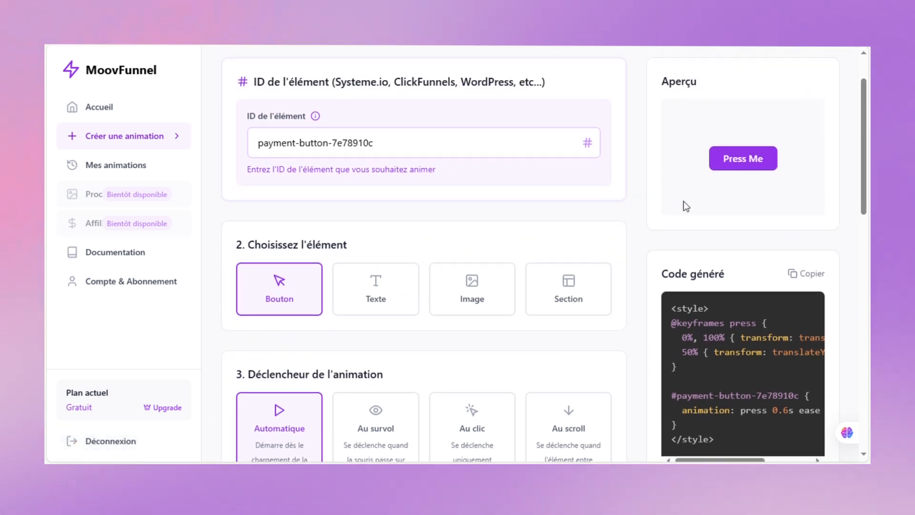
pyautogui.scroll(-2, 686, 229)
pyautogui.click(805, 215)
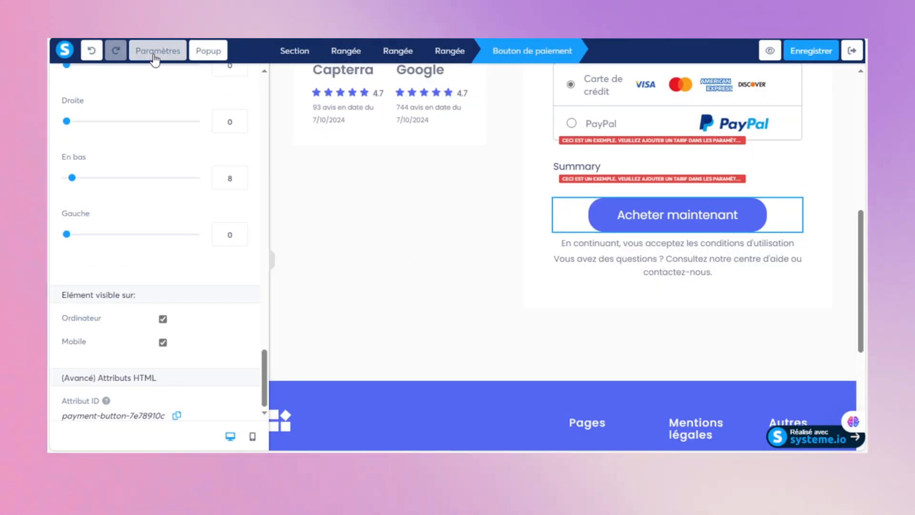
# Add the copied payment button animation code to the Systeme.io page's header code, save it and preview the page.
pyautogui.click(154, 59)
pyautogui.scroll(-5, 202, 352)
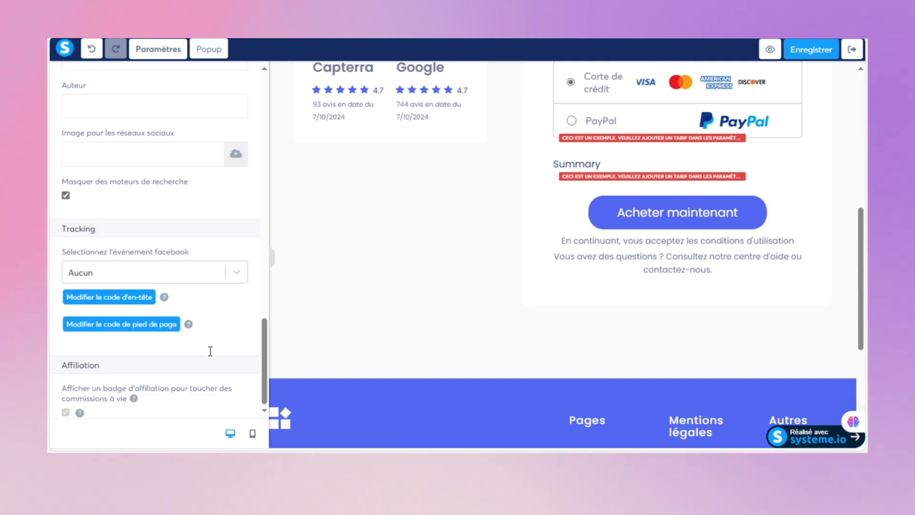
pyautogui.click(116, 296)
pyautogui.hotkey('ctrl', 'v')
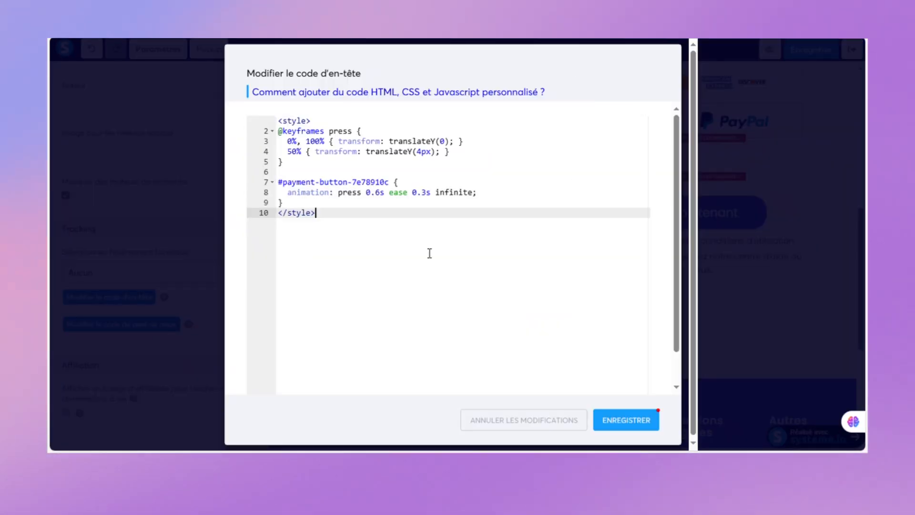
pyautogui.click(626, 420)
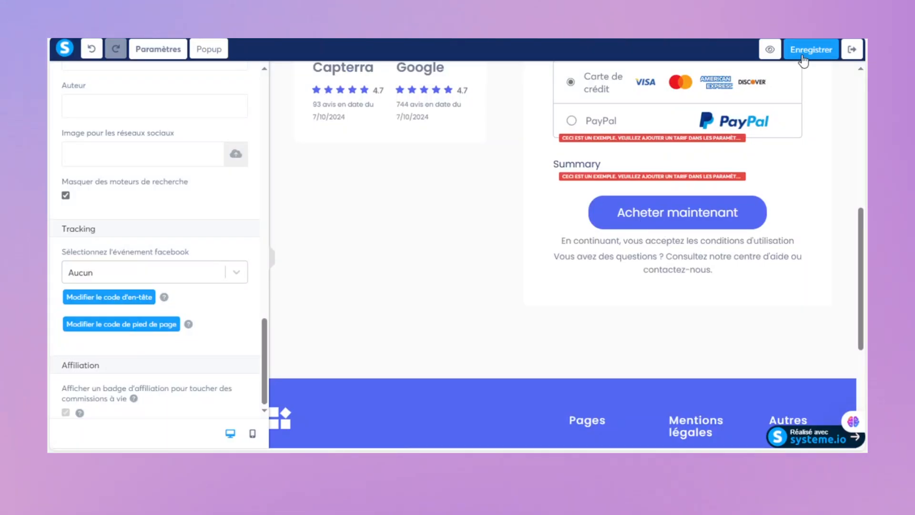
pyautogui.click(757, 50)
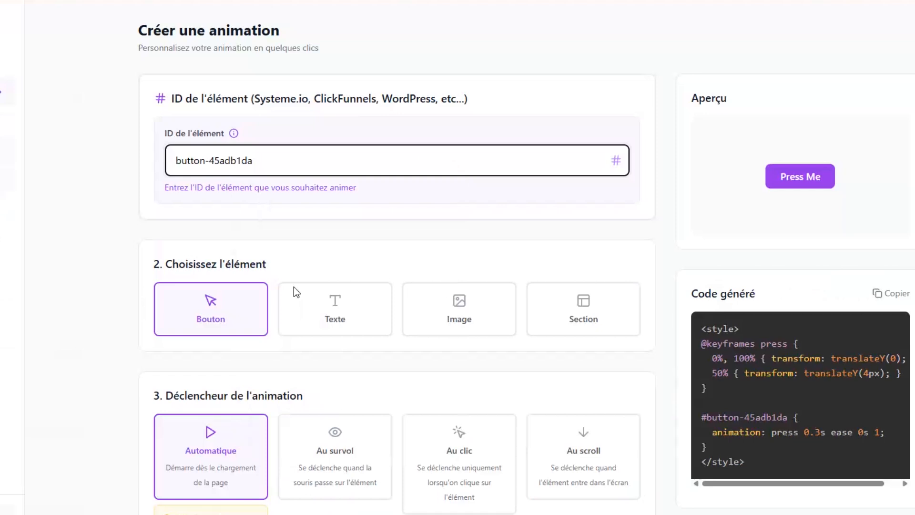
# Make the animation of button-45adb1da start on hover with the Au survol trigger and view the settings below.
pyautogui.scroll(-3, 122, 270)
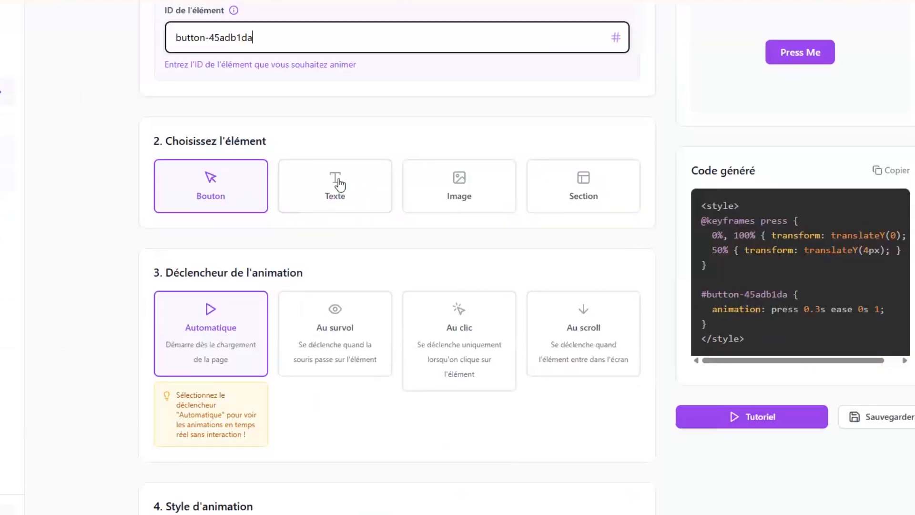
pyautogui.click(369, 327)
pyautogui.scroll(-2, 403, 275)
pyautogui.scroll(-2, 403, 275)
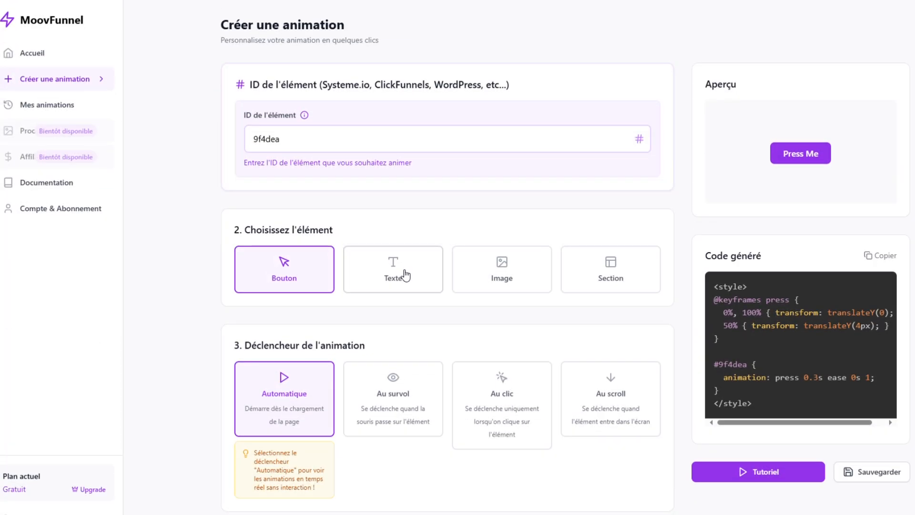
# Choose Section as the element type for ID 9f4dea and copy its generated animation code.
pyautogui.click(427, 275)
pyautogui.click(491, 272)
pyautogui.click(584, 272)
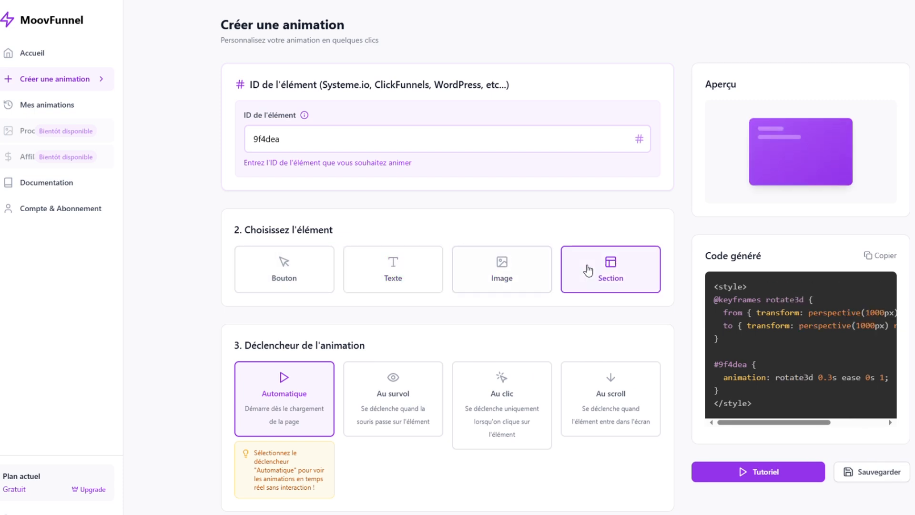
pyautogui.click(880, 257)
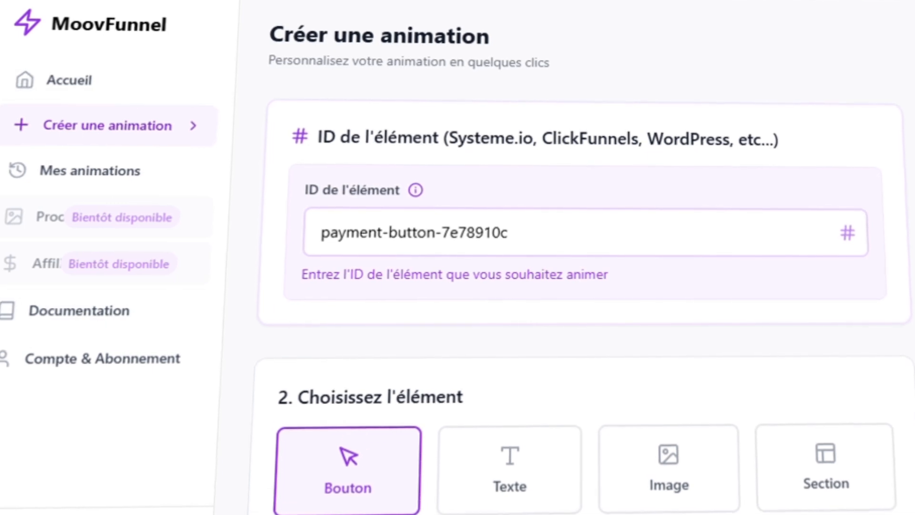
# Look over the animation creator and the content of the Accueil page in MoovFunnel.
pyautogui.scroll(-5, 828, 501)
pyautogui.scroll(5, 825, 501)
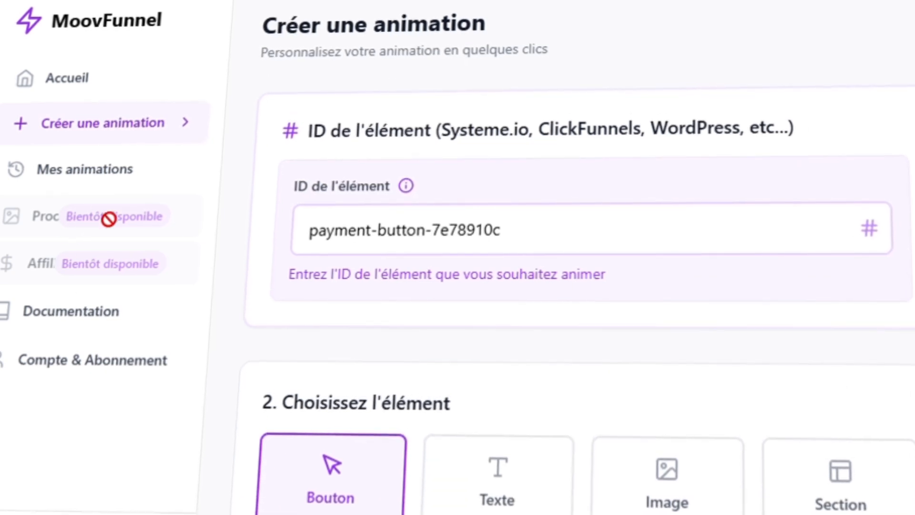
pyautogui.click(90, 81)
pyautogui.scroll(-5, 643, 241)
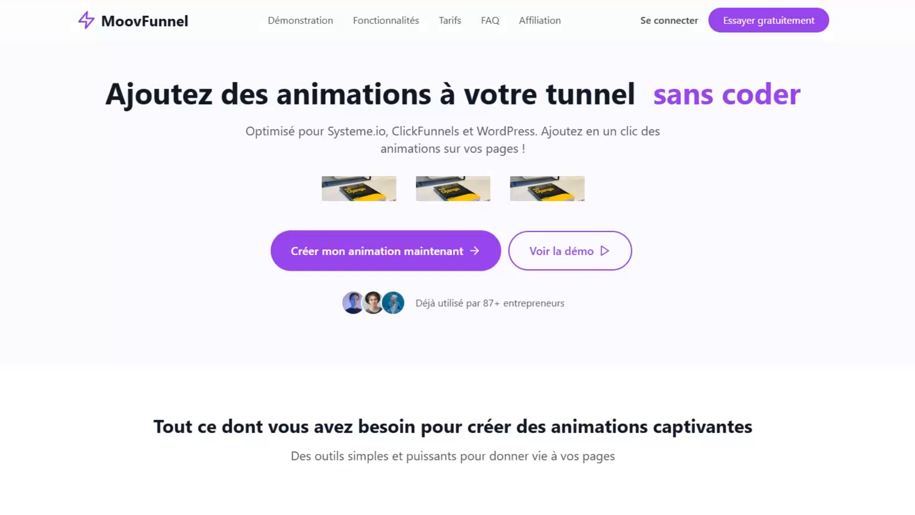
# Review the MoovFunnel home page and try the Texte and Image element types for ID 9f4dea.
pyautogui.scroll(-1, 458, 276)
pyautogui.scroll(-3, 457, 277)
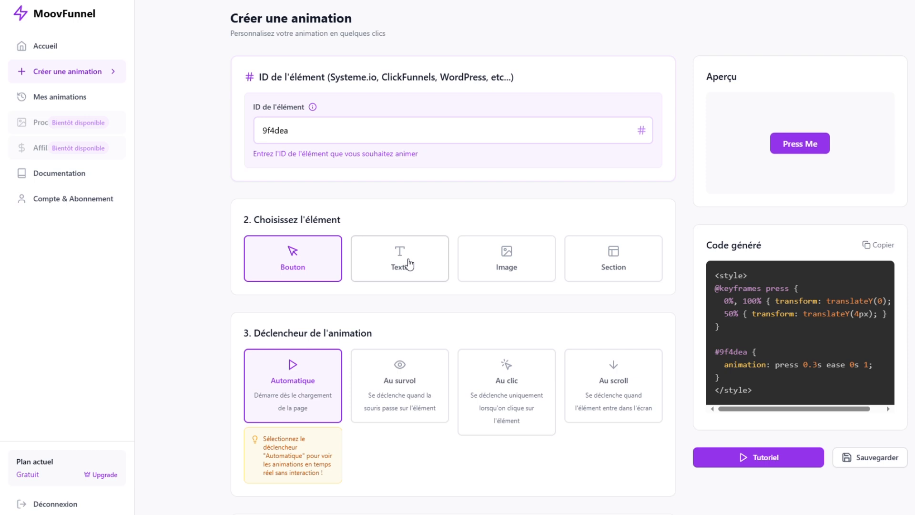
pyautogui.click(409, 264)
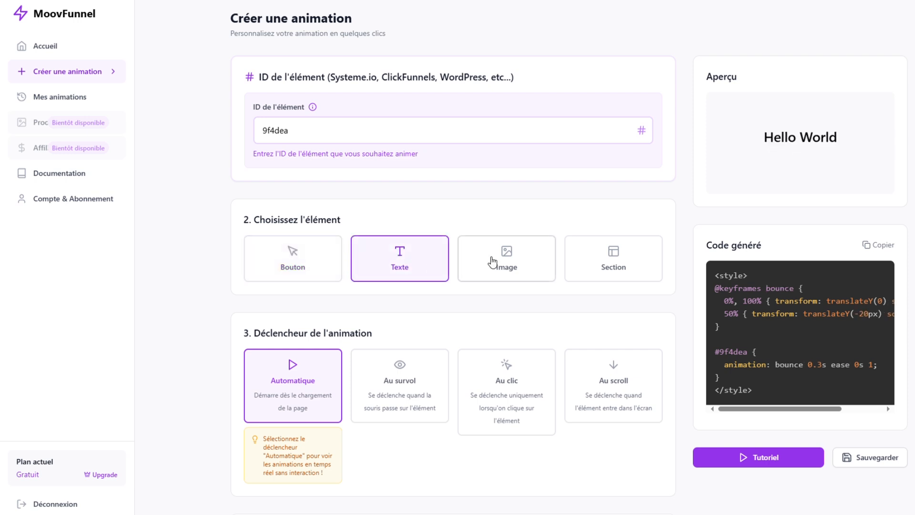
pyautogui.click(529, 261)
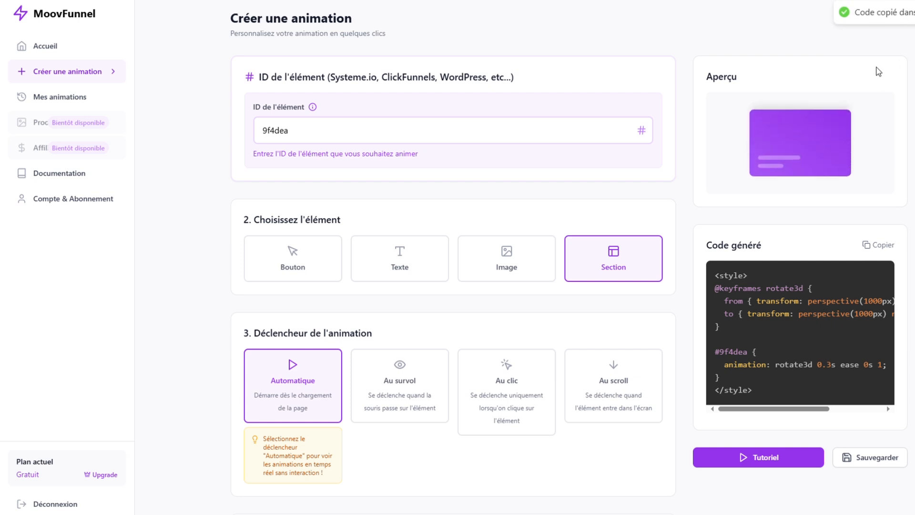
# Preview the Image type and the Texte type for the element with ID 9f4dea.
pyautogui.click(500, 272)
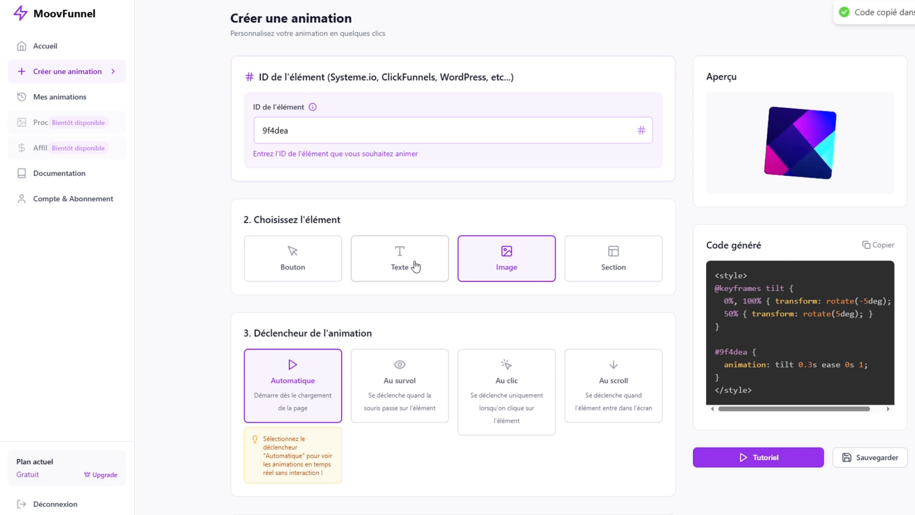
pyautogui.click(415, 266)
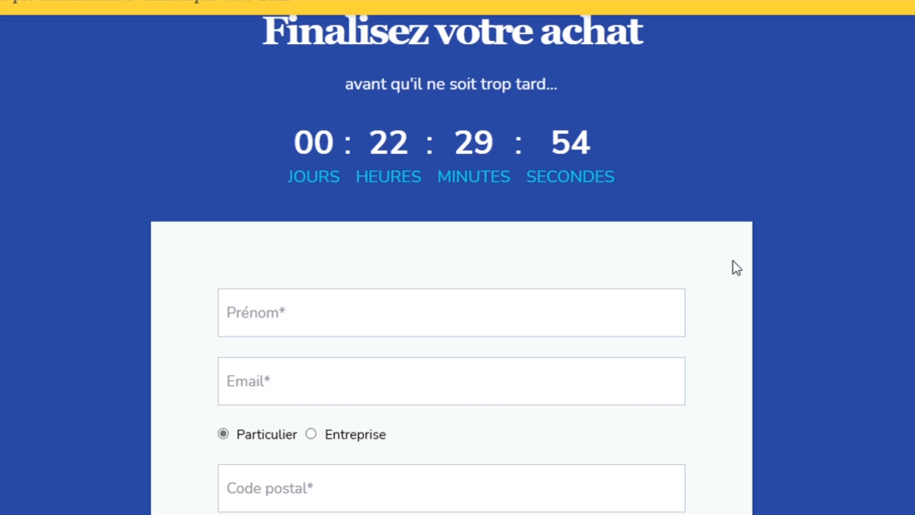
# Examine the sales page from the purchase form down to the customer testimonials.
pyautogui.scroll(-3, 734, 261)
pyautogui.scroll(-10, 733, 262)
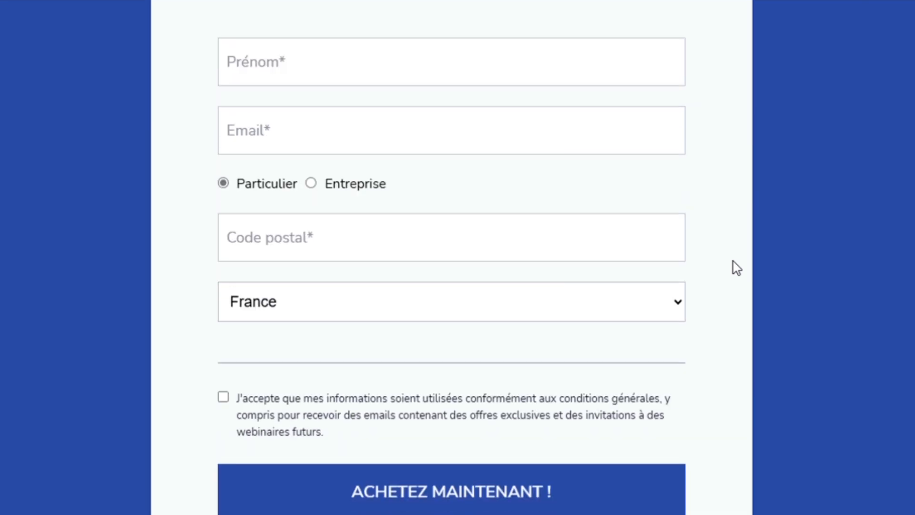
pyautogui.scroll(-14, 733, 261)
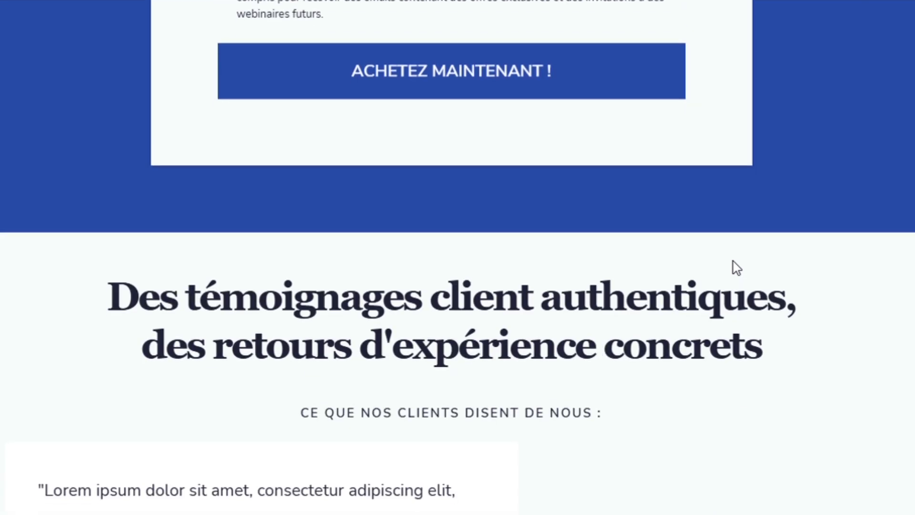
pyautogui.scroll(-8, 734, 262)
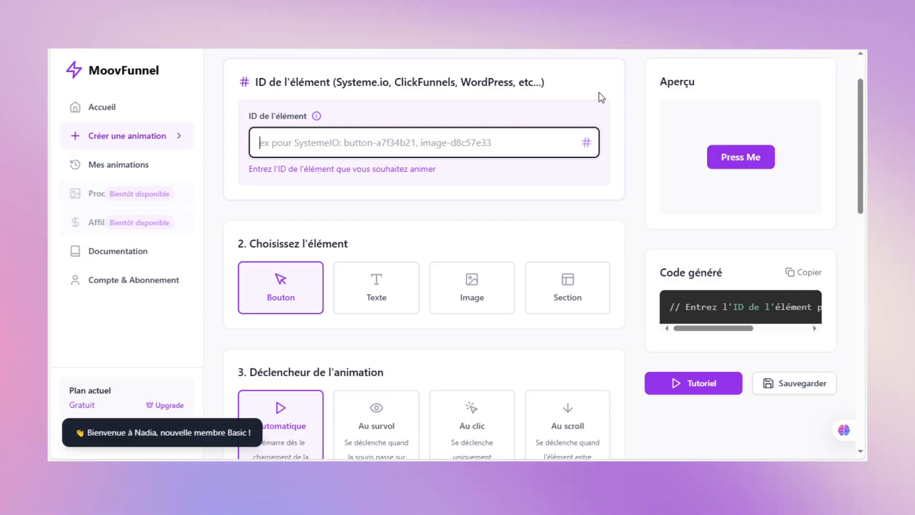
# Set the element ID to payment-button-7e78910c for the Bouton animation and copy its generated code.
pyautogui.write('payment-button-7e78910c')
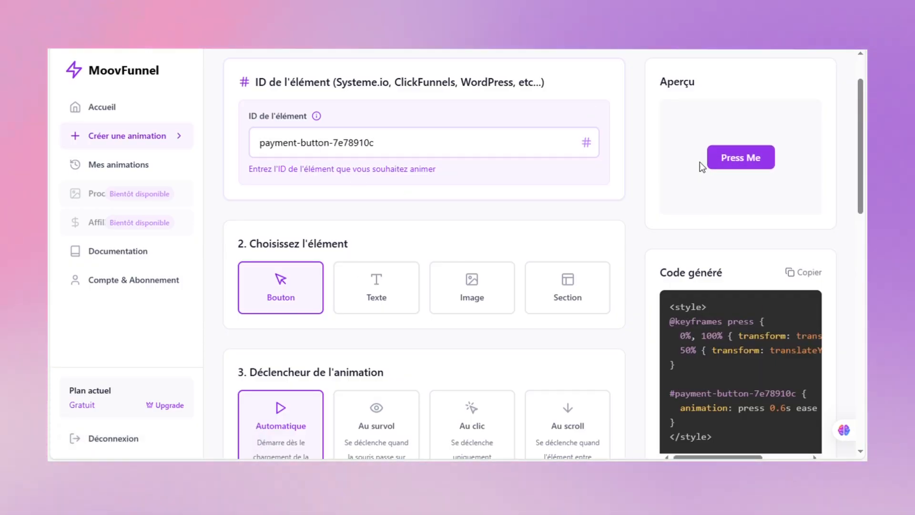
pyautogui.scroll(-1, 433, 160)
pyautogui.click(803, 211)
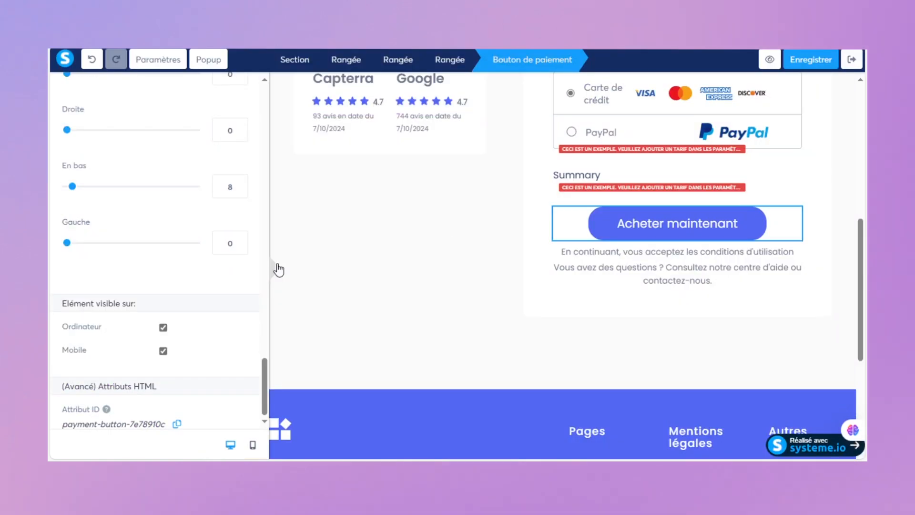
# Insert the press animation code for payment-button-7e78910c into the Systeme.io page's header code, save it and preview the page.
pyautogui.click(110, 305)
pyautogui.write('<style> @keyframes press {   0%, 100% { transform: translateY(0); }   50% { transform: translateY(4px); } }  #payment-button-7e78910c {   animation: press 0.6s ease 0.3s infinite; } </style>')
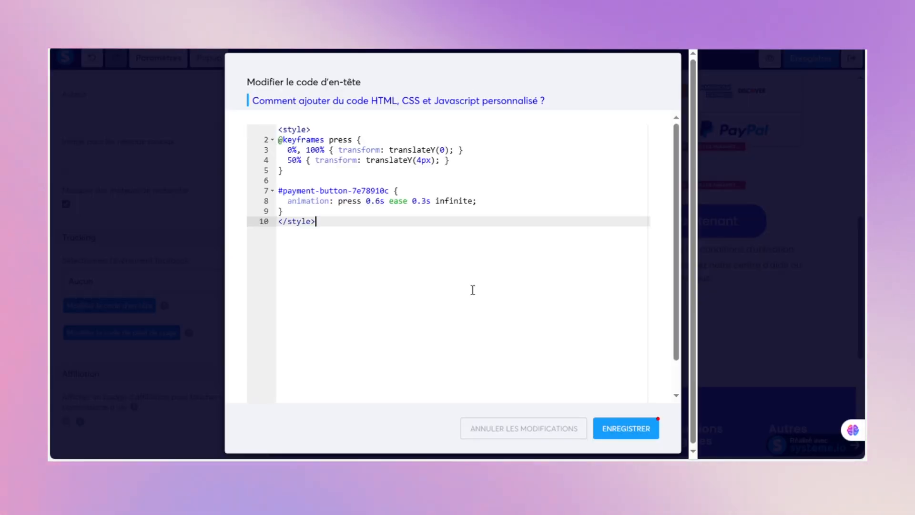
pyautogui.click(628, 429)
pyautogui.click(770, 58)
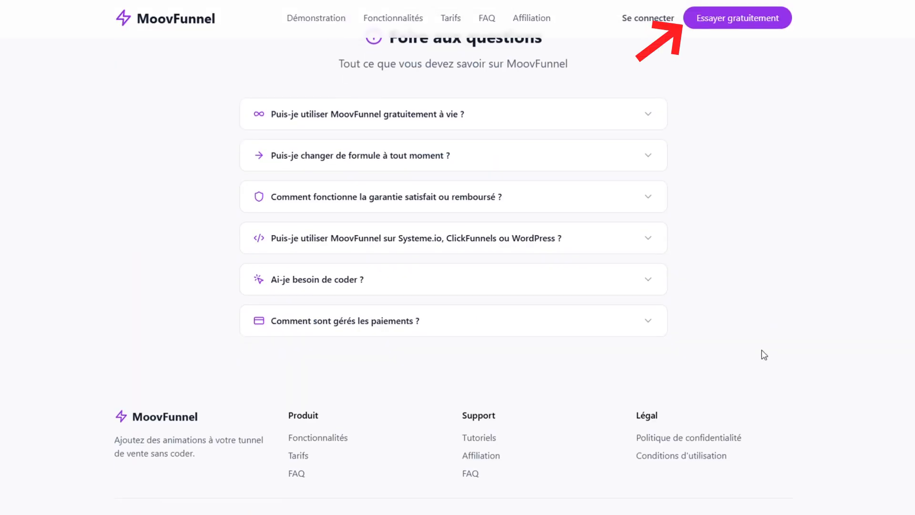
# Look over the pricing plans and introduction on the MoovFunnel home page and open the free account sign-up form.
pyautogui.scroll(20, 765, 356)
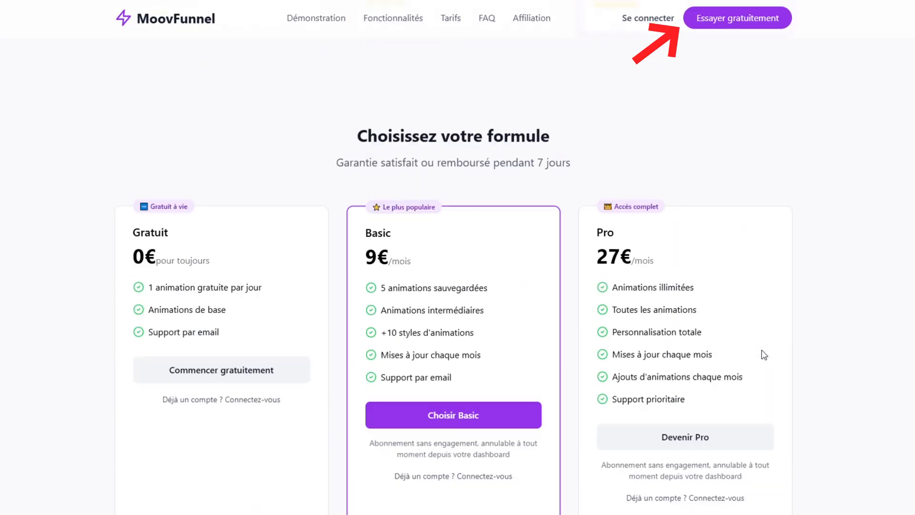
pyautogui.scroll(3, 766, 353)
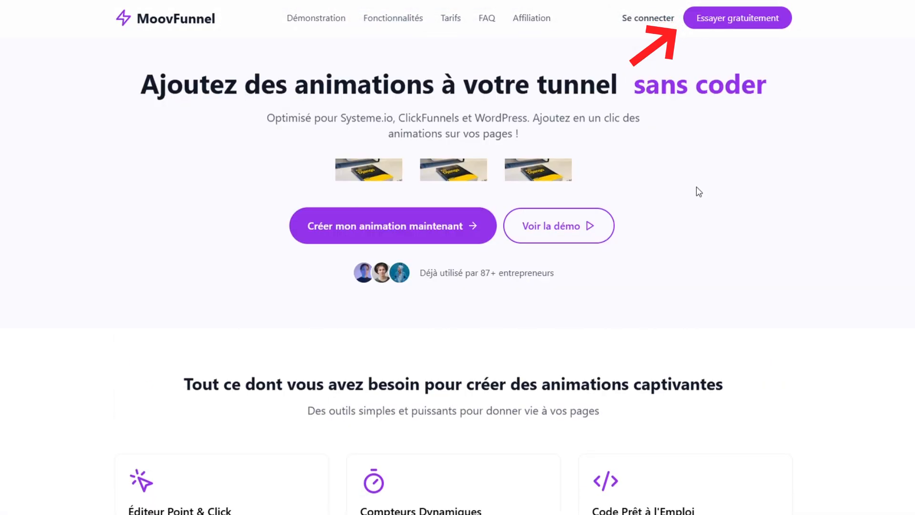
pyautogui.click(715, 20)
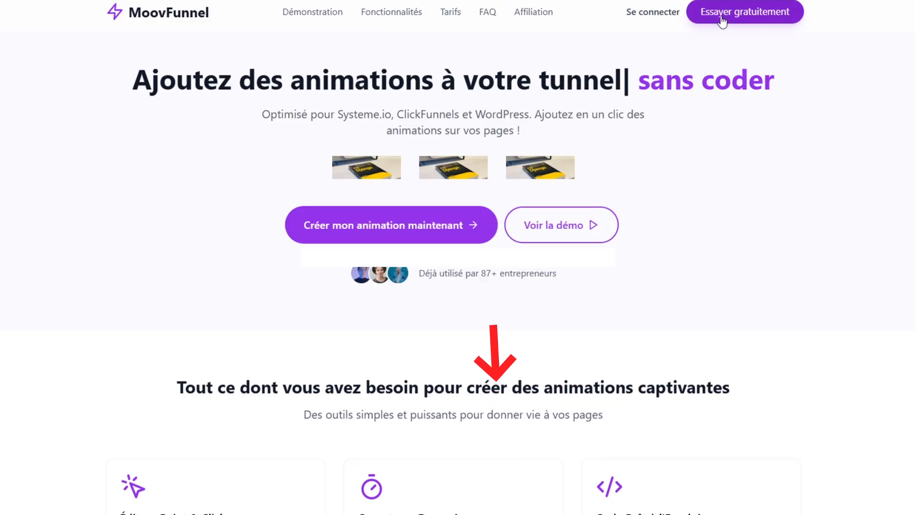
pyautogui.click(722, 17)
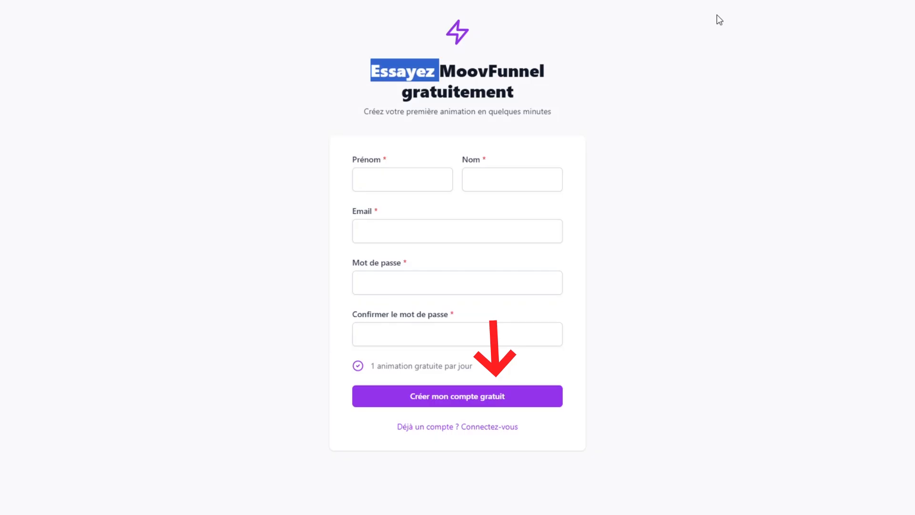